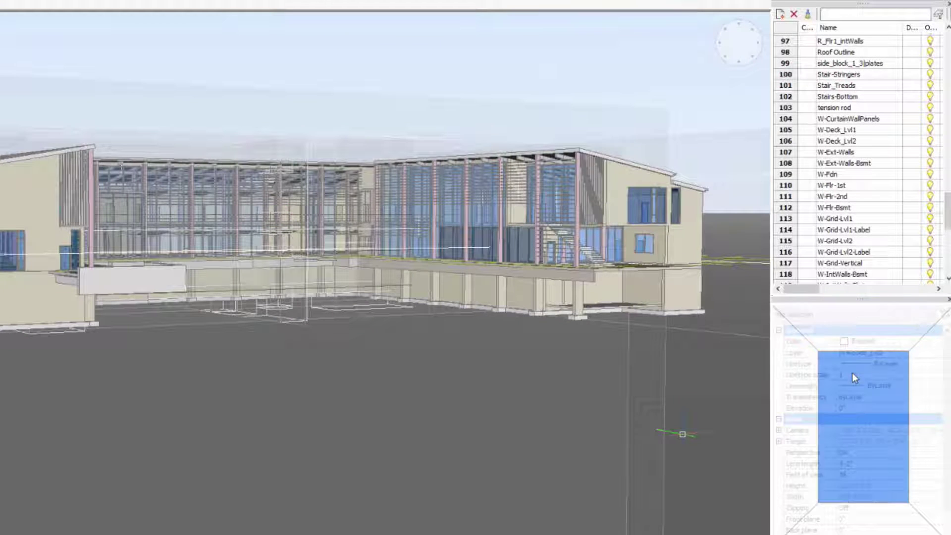
Step: Show the Welcome window's Get Started page with the recent campus drawings
drag(854, 319, 852, 372)
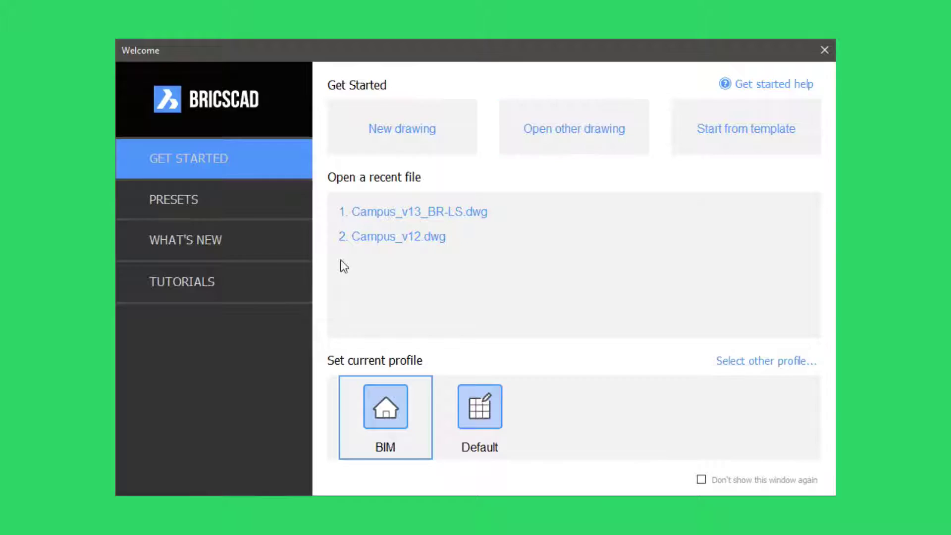
Step: Open the Welcome window's Tutorials section and scroll through the Bricsys TV tutorial cards
click(224, 278)
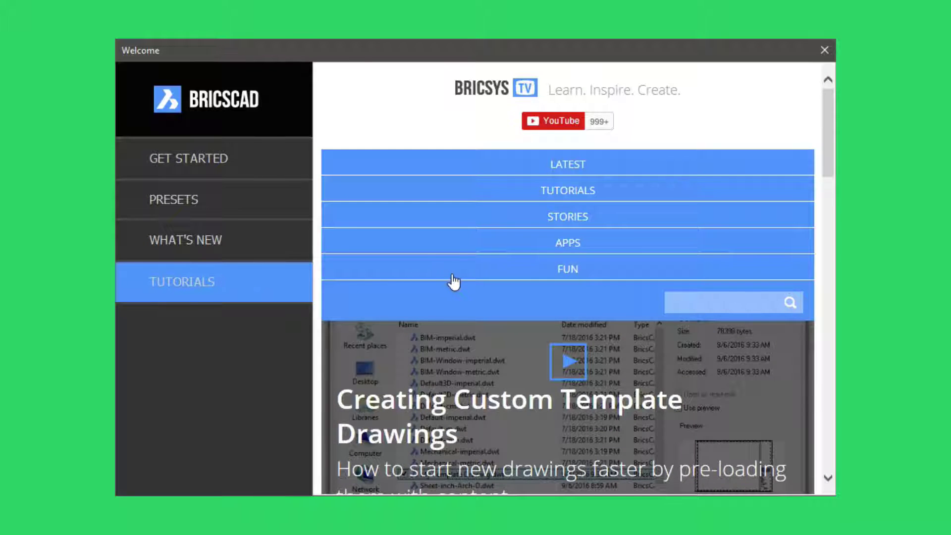
scroll(453, 281, down, 2)
scroll(453, 282, down, 1)
scroll(453, 281, down, 2)
scroll(454, 281, down, 2)
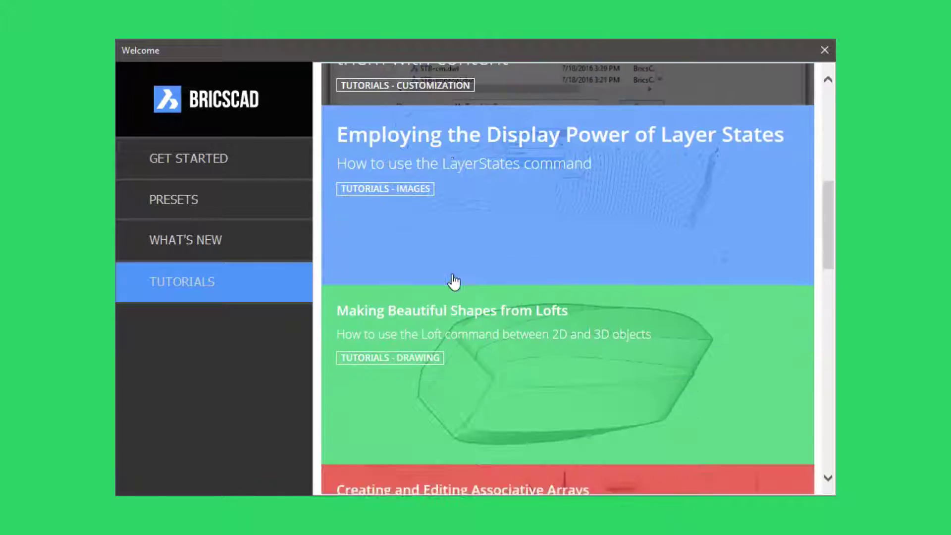
scroll(454, 281, down, 3)
scroll(454, 282, down, 3)
scroll(454, 281, down, 3)
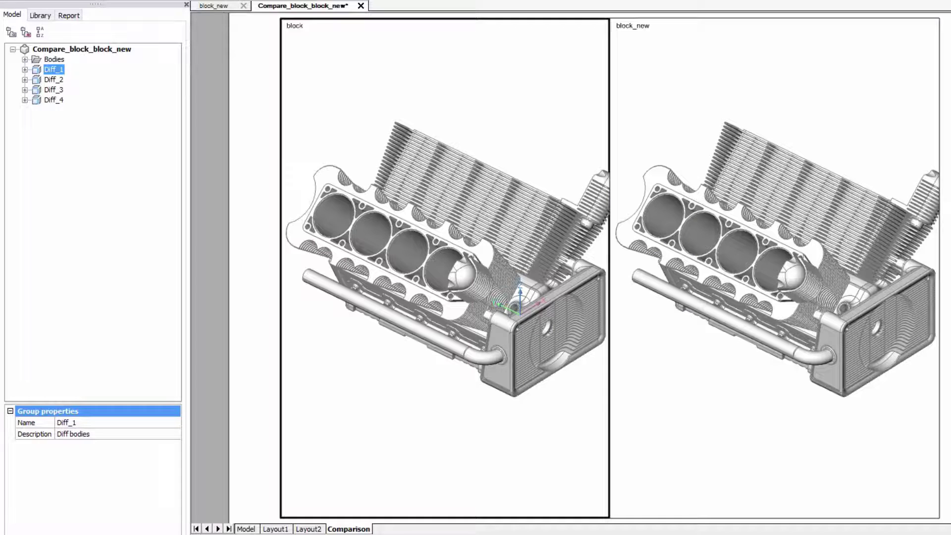
Step: Zoom to Diff_4 from the Model panel, revealing the pink-edged ring around a circular boss
right_click(56, 102)
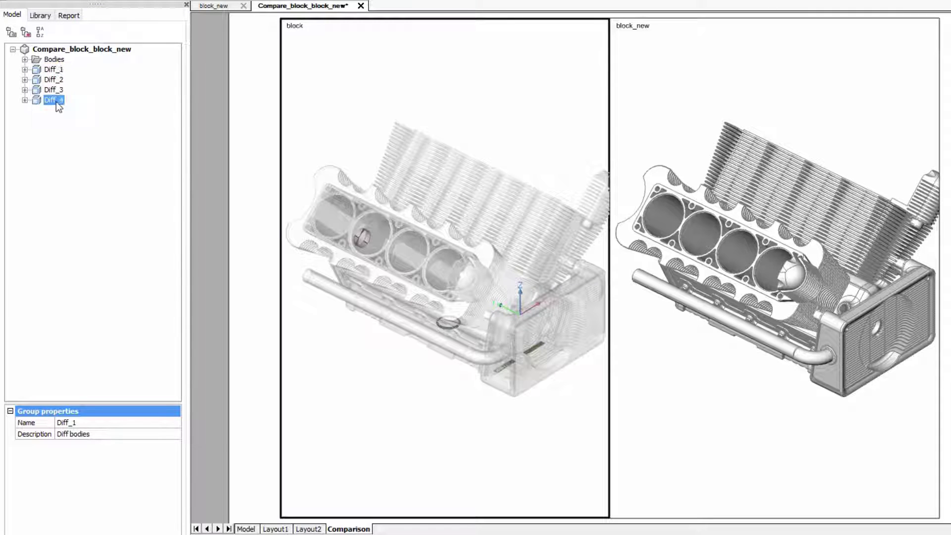
click(90, 144)
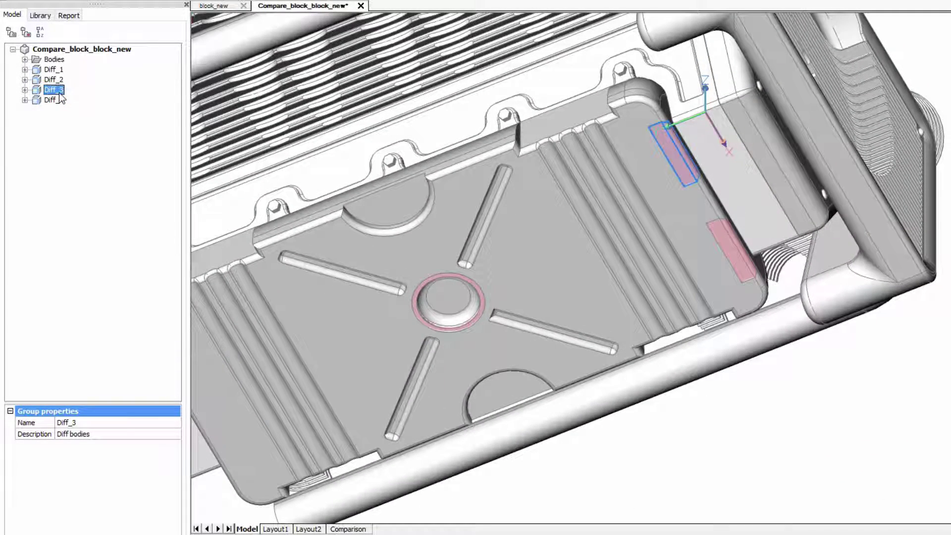
Step: Zoom to Diff_3, select Diff_2, then zoom to Diff_1's ring in the end plate
right_click(60, 93)
click(90, 135)
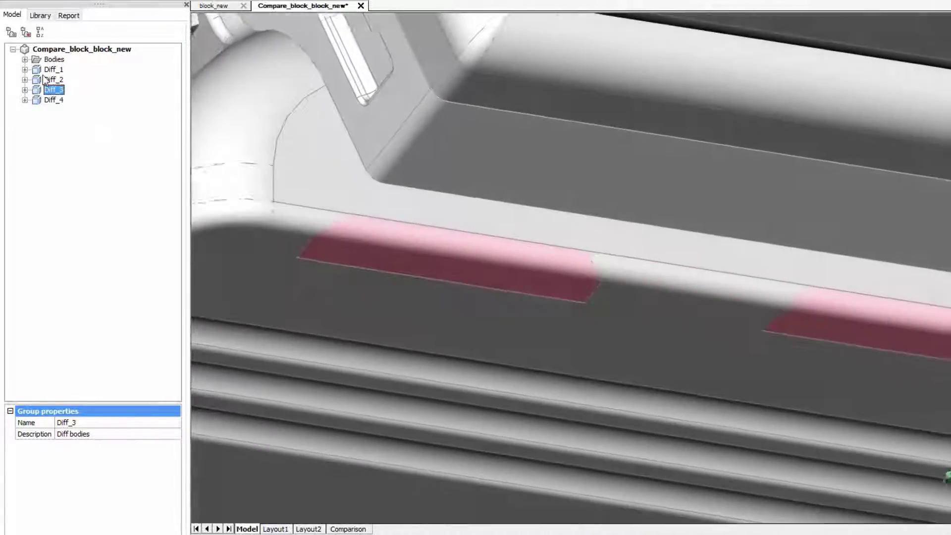
click(50, 80)
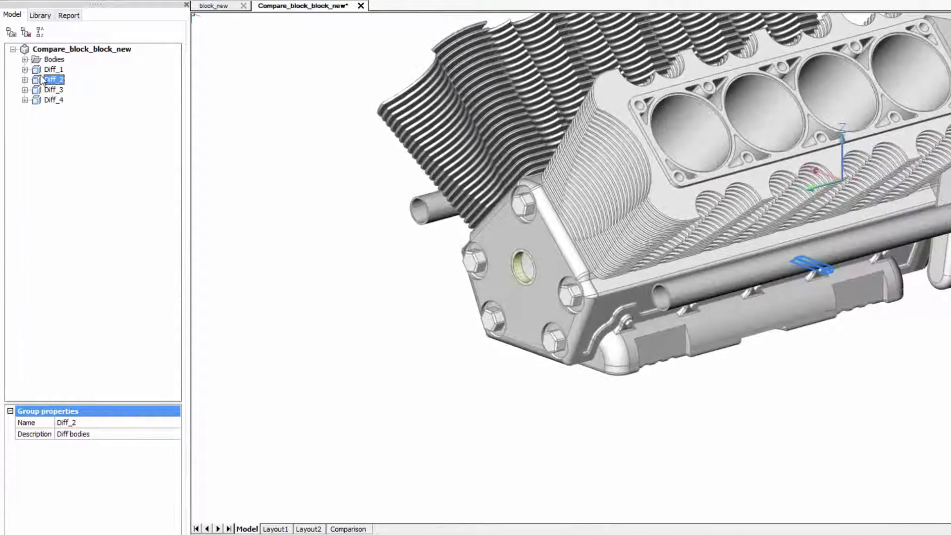
right_click(46, 73)
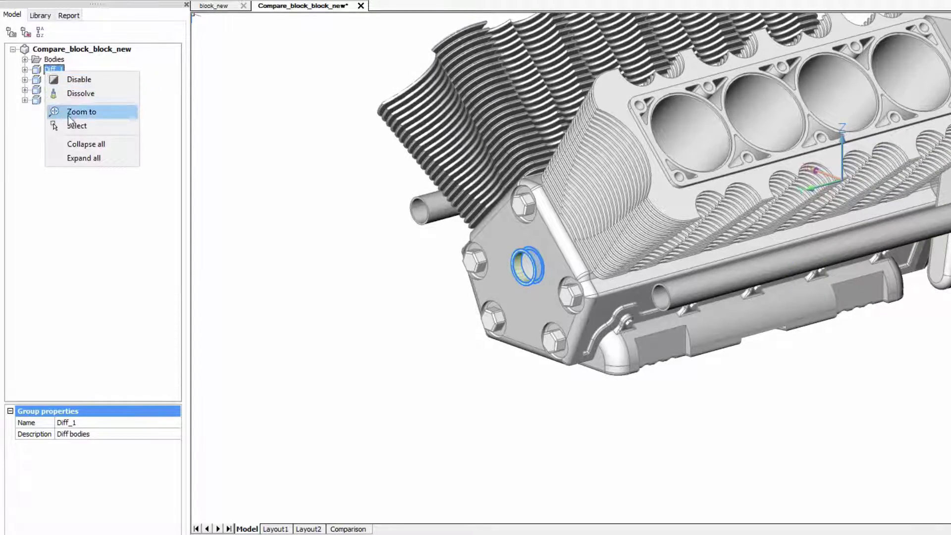
click(69, 115)
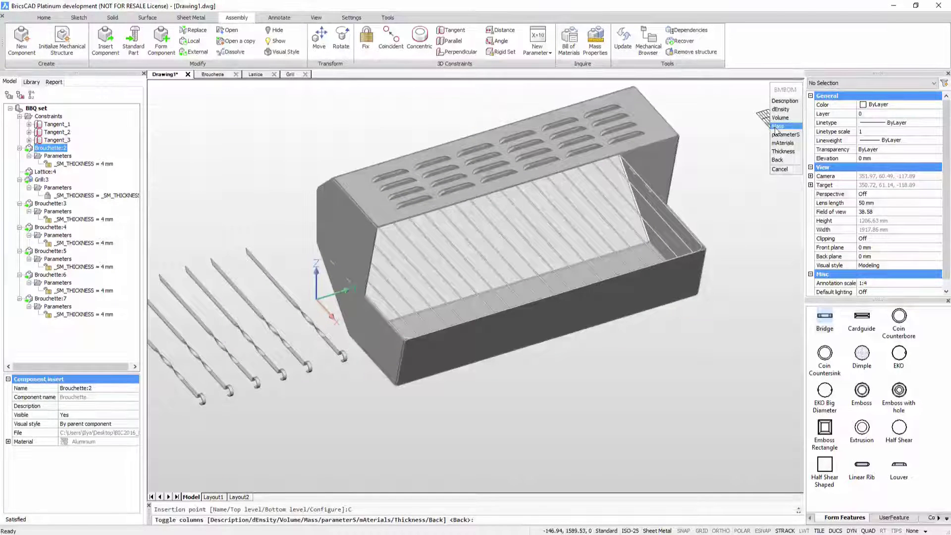
Step: Add Mass and Materials columns to the BBQ set BOM, place the table, and view it from Top
click(776, 127)
click(777, 144)
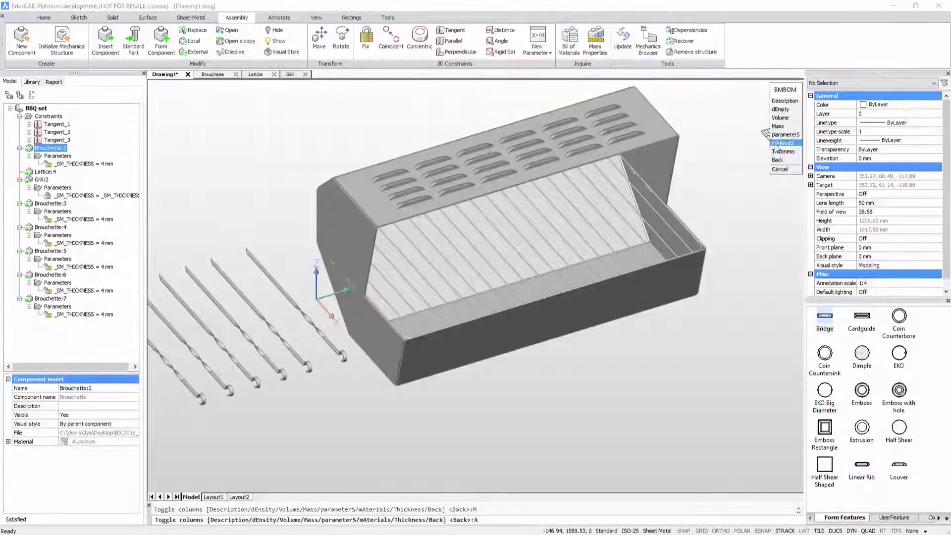
key(Return)
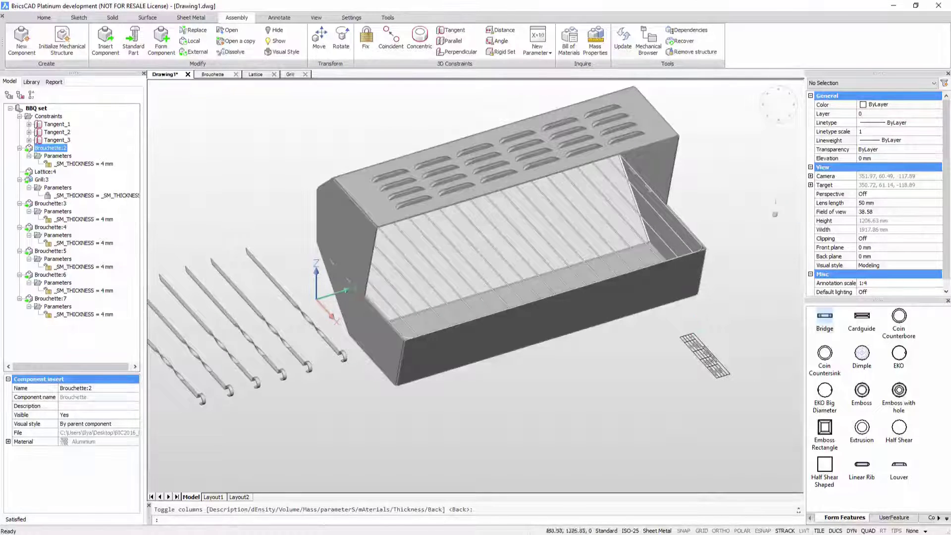
click(777, 125)
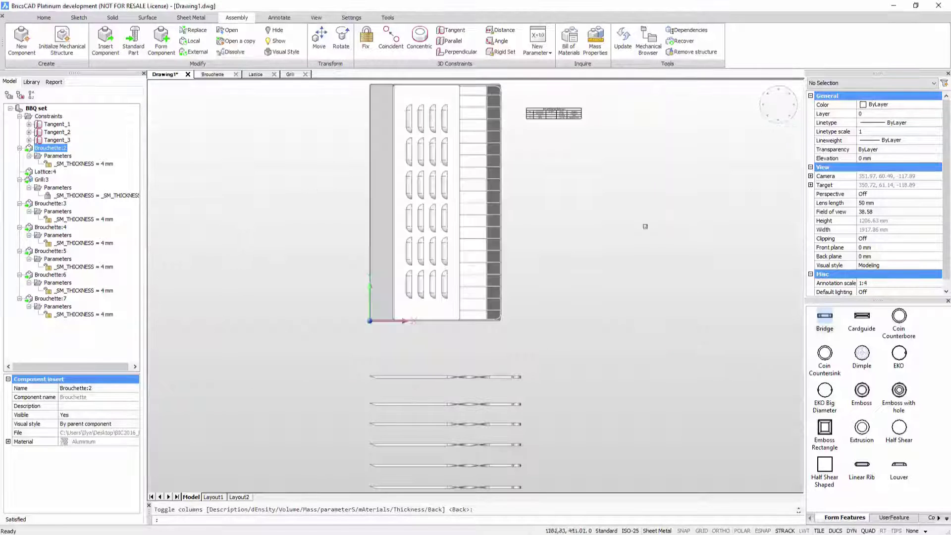
scroll(562, 101, up, 5)
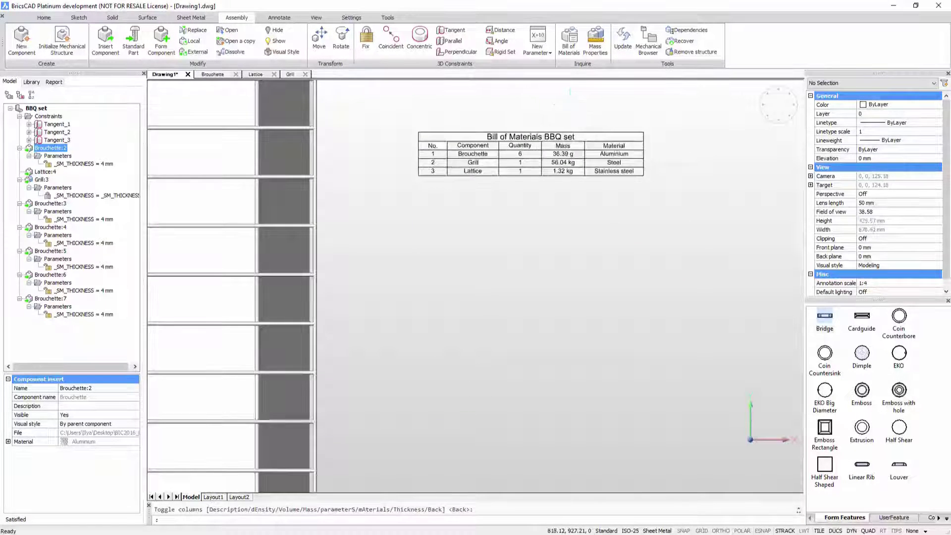
scroll(570, 104, up, 3)
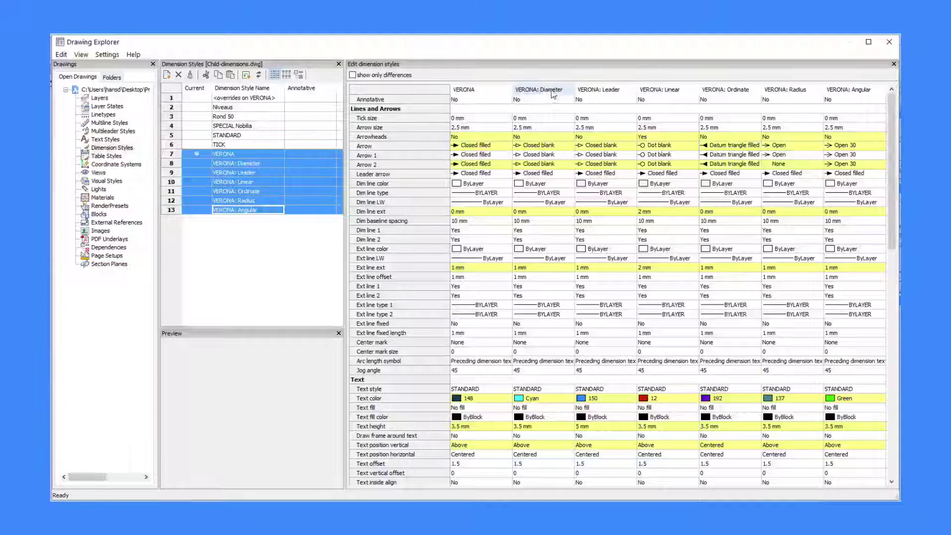
Step: Compare the VERONA Angular, Radius, Ordinate and Linear dimension styles, showing only differing settings
click(848, 89)
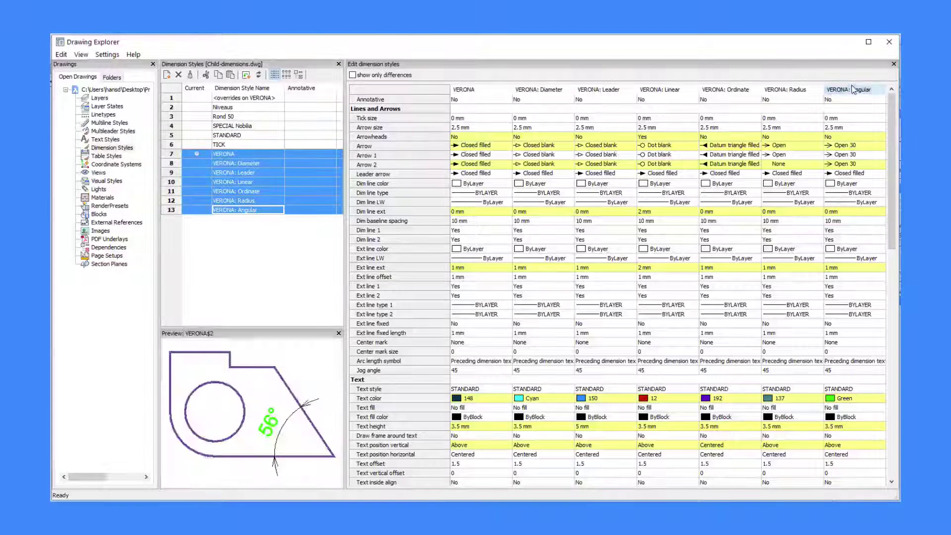
click(353, 75)
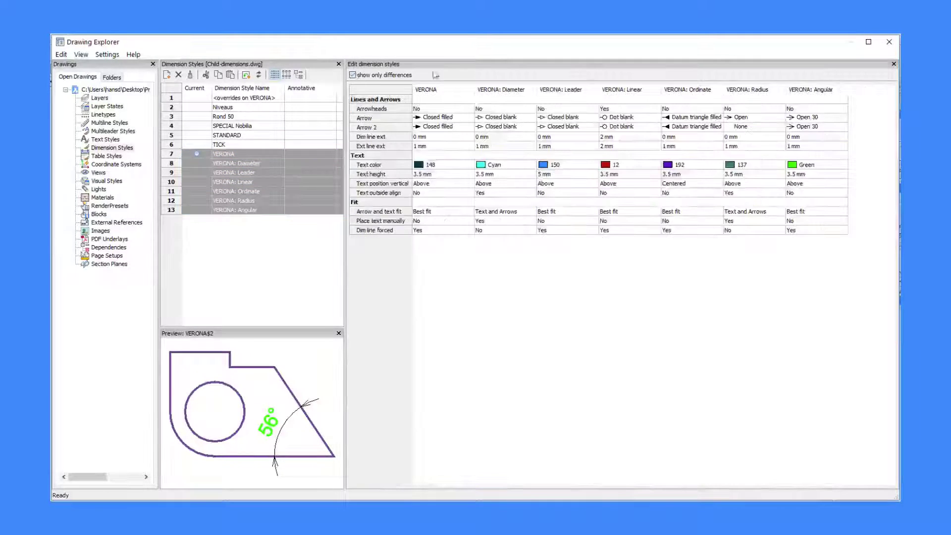
click(754, 92)
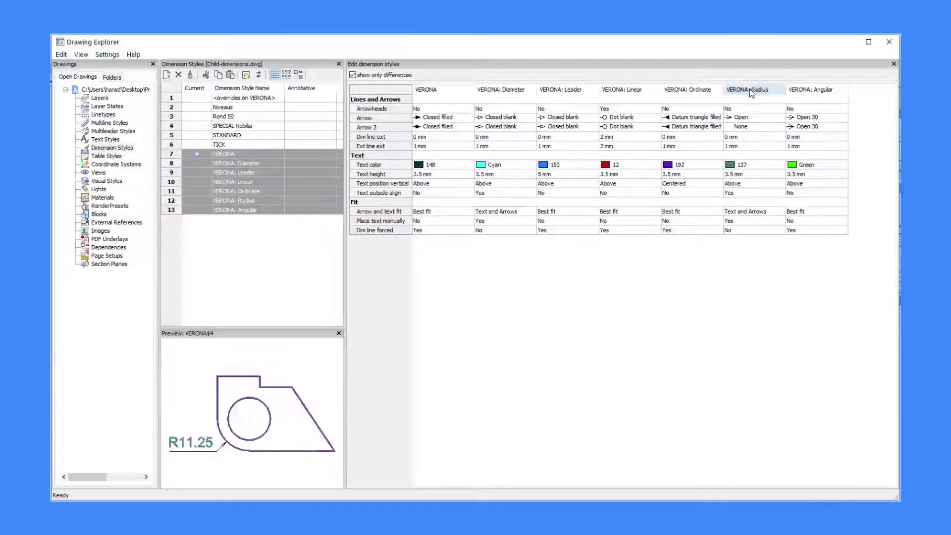
click(701, 93)
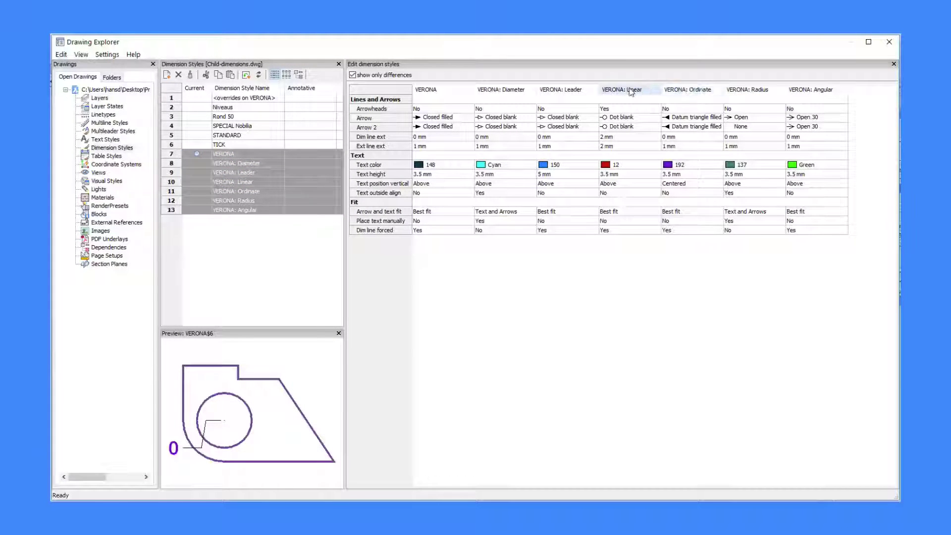
click(630, 91)
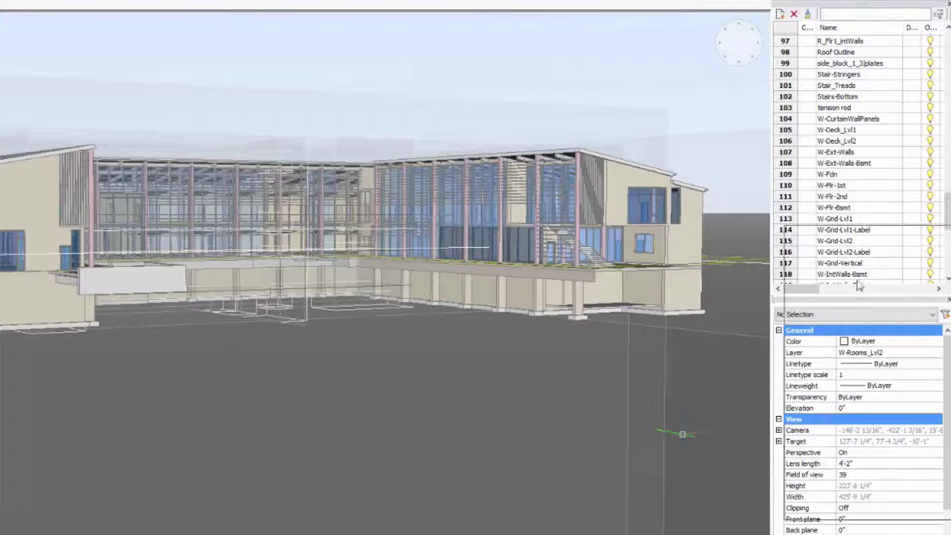
Step: Dock the Properties panel as a tab alongside Layers, then return to the layer list
mouse_move(852, 300)
mouse_down()
mouse_move(853, 356)
mouse_move(888, 15)
mouse_up()
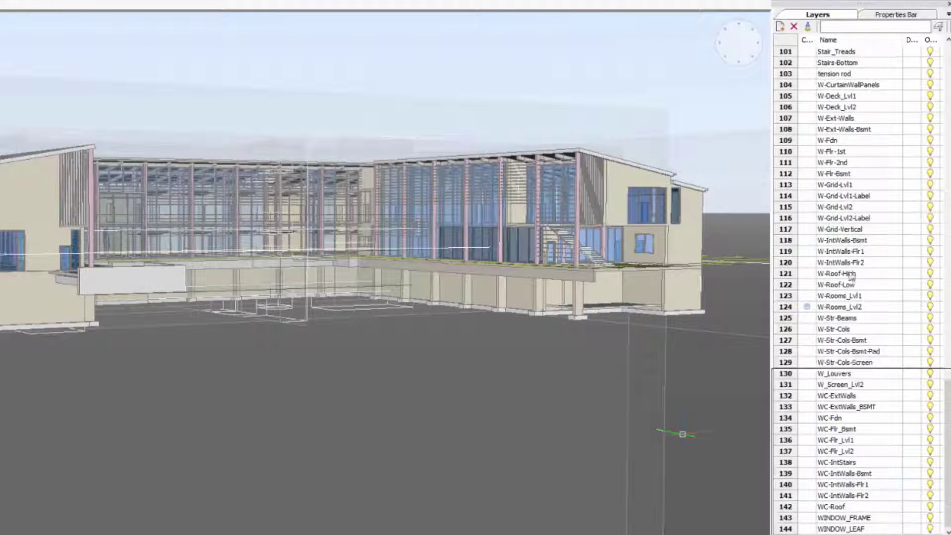
click(888, 15)
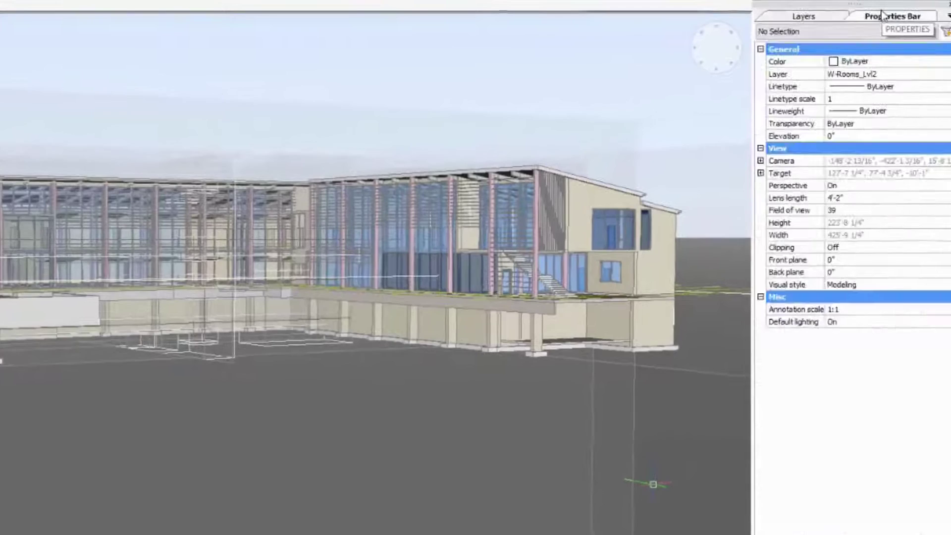
click(811, 16)
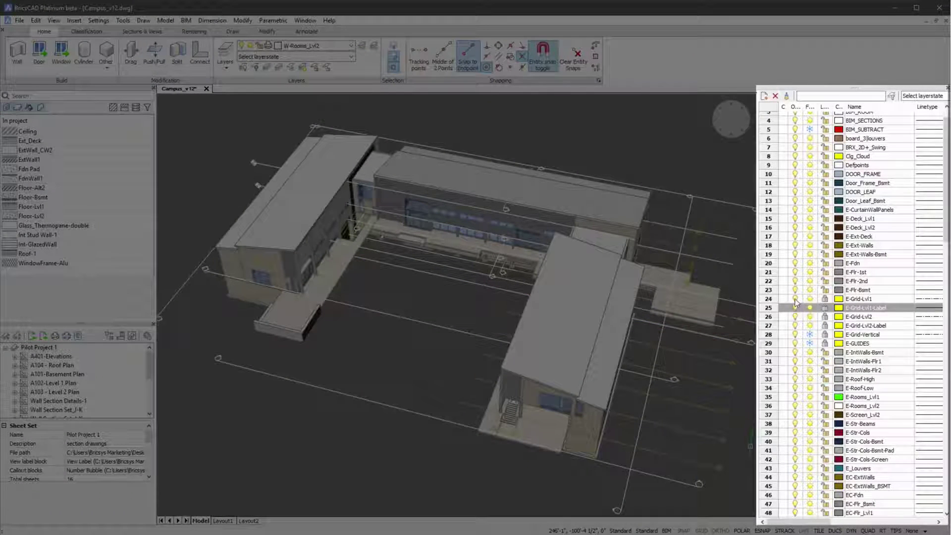
Step: Switch off the E-Grid-Lvl1, Lvl1-Label, Lvl2, Lvl2-Label, E-Grid-Vertical and E-GUIDES layers
click(795, 298)
click(794, 316)
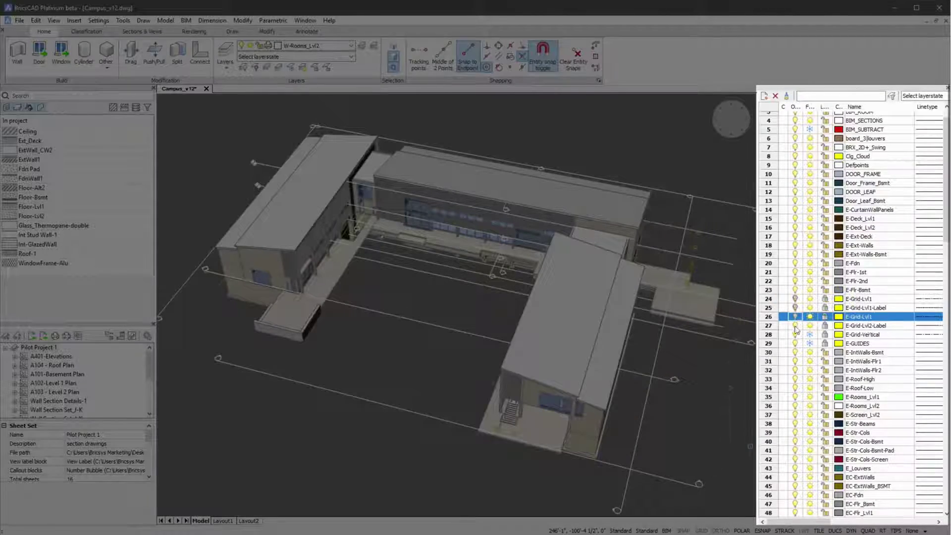
click(795, 325)
click(795, 344)
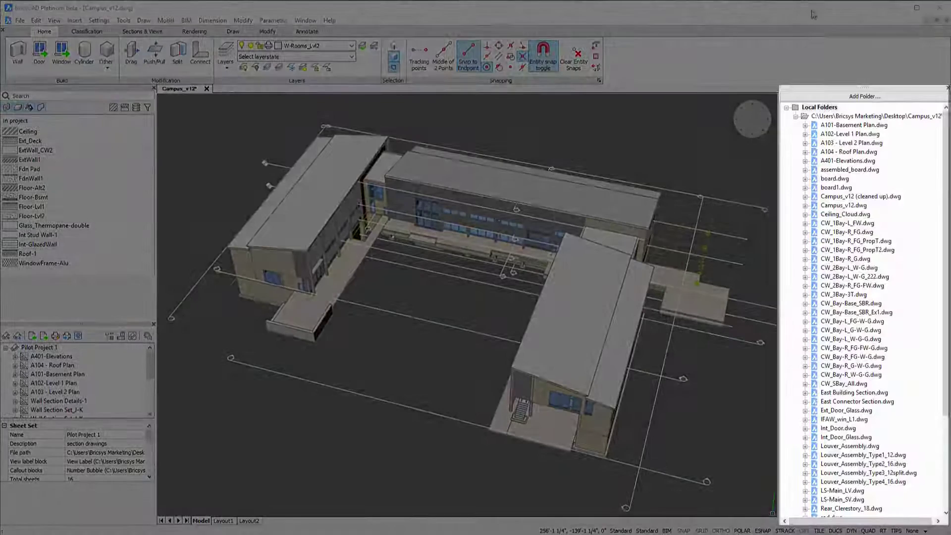
Step: Expand A102-Level 1 Plan.dwg in the Content Browser and open it to its FLR 1 PLAN sheet
click(805, 134)
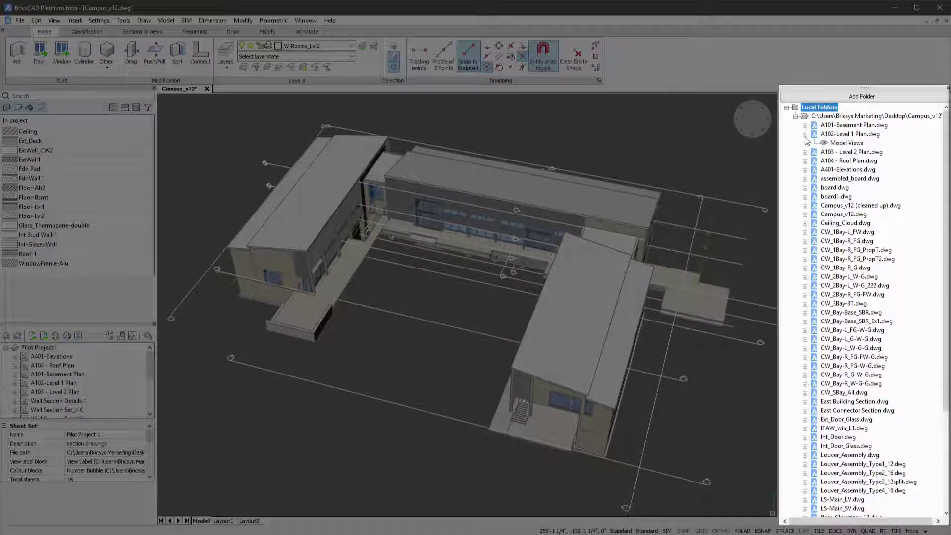
double_click(830, 144)
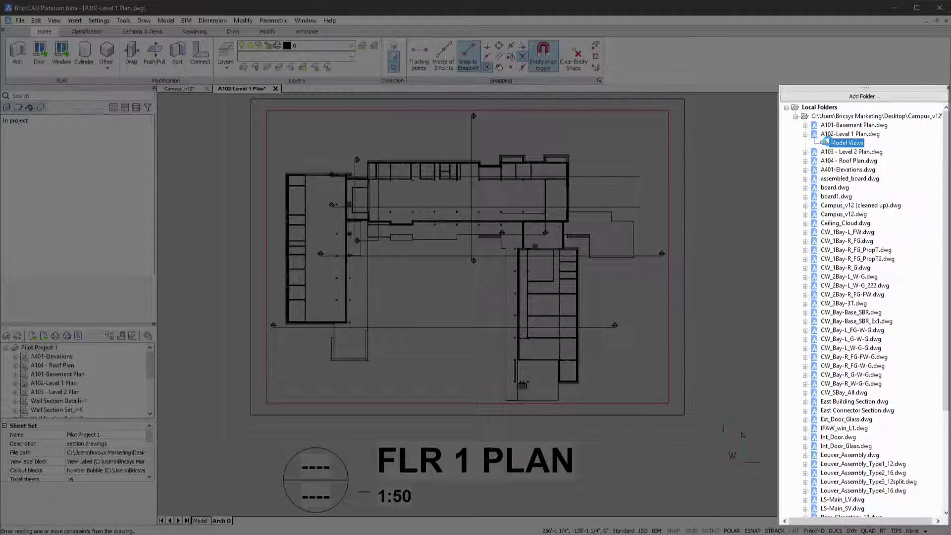
scroll(826, 142, down, 4)
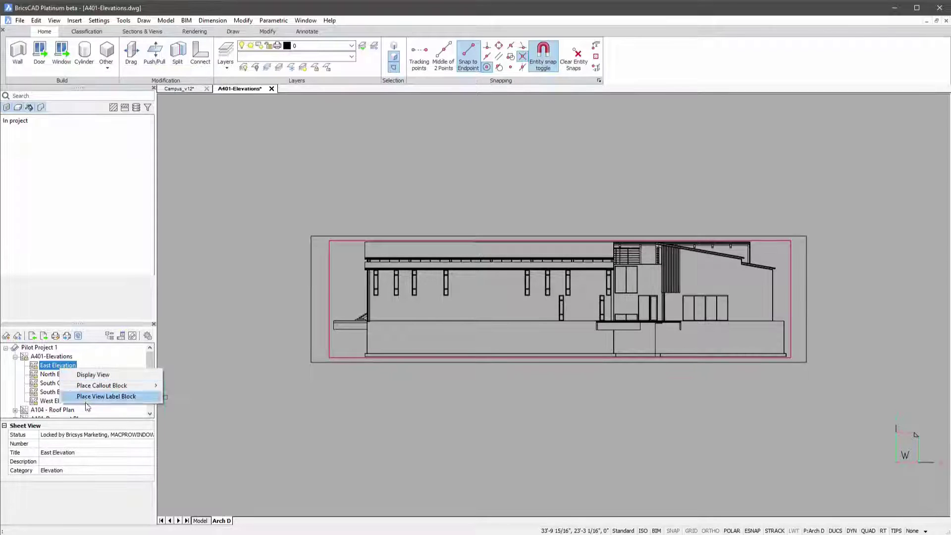
Step: Start a view label block placement for the A401-Elevations East Elevation view
click(87, 397)
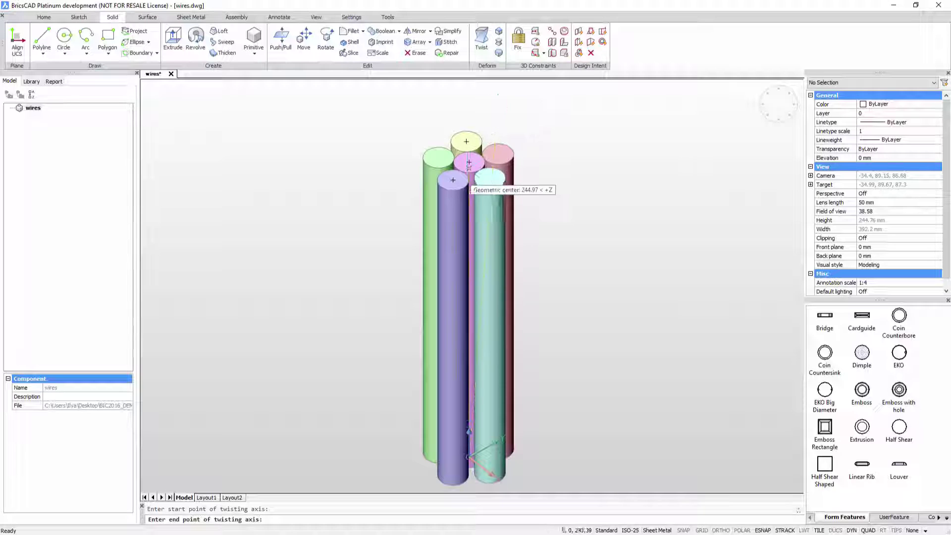
Step: Twist the bundle of wire cylinders into a rope along their axis
click(468, 162)
click(680, 180)
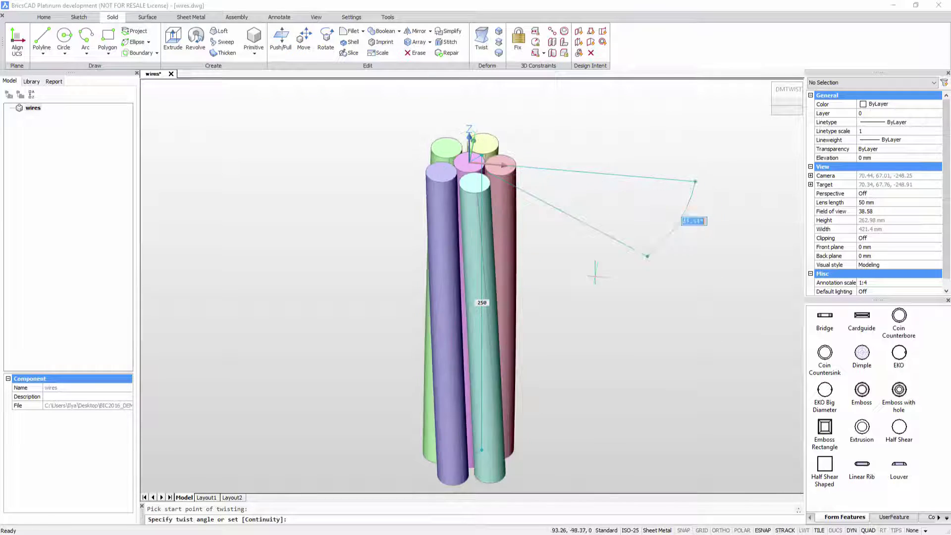
click(577, 282)
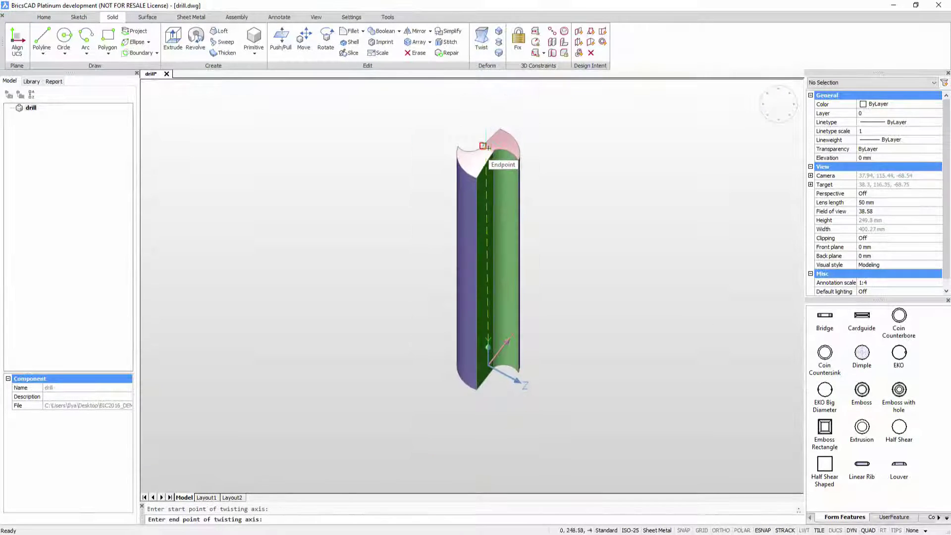
Step: Twist the straight drill body 60 degrees into a fluted bit
click(483, 146)
click(639, 149)
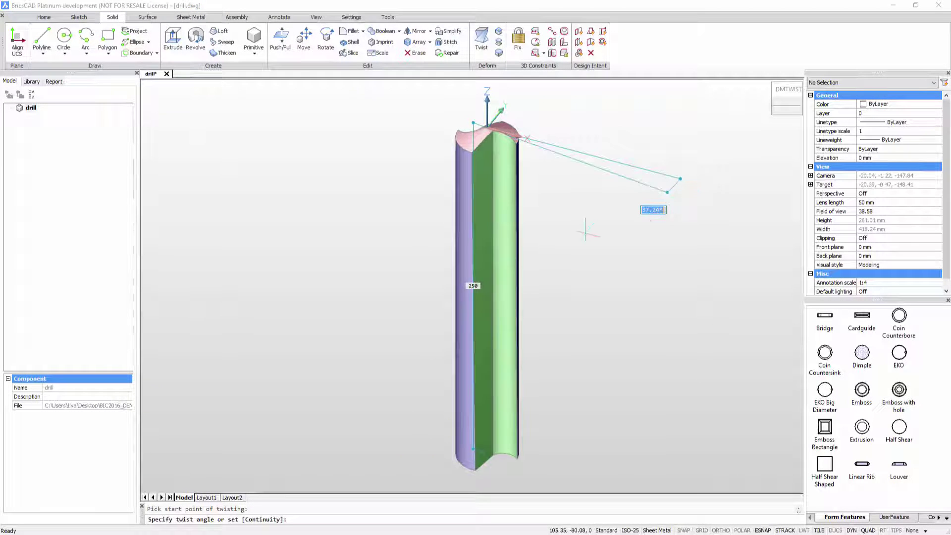
text(60)
key(Return)
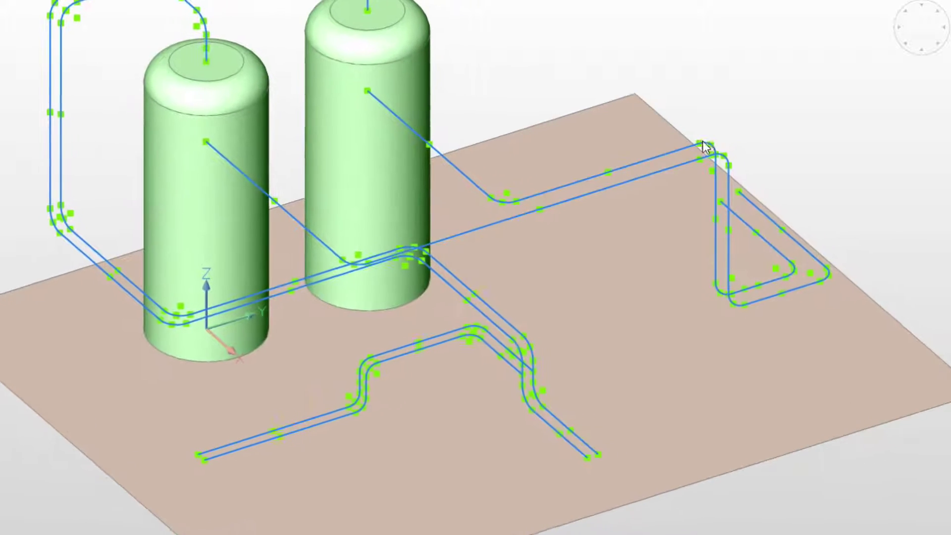
Step: Thicken the blue pipe centrelines into solid pipes with diameter 8
scroll(693, 141, up, 2)
scroll(644, 138, up, 2)
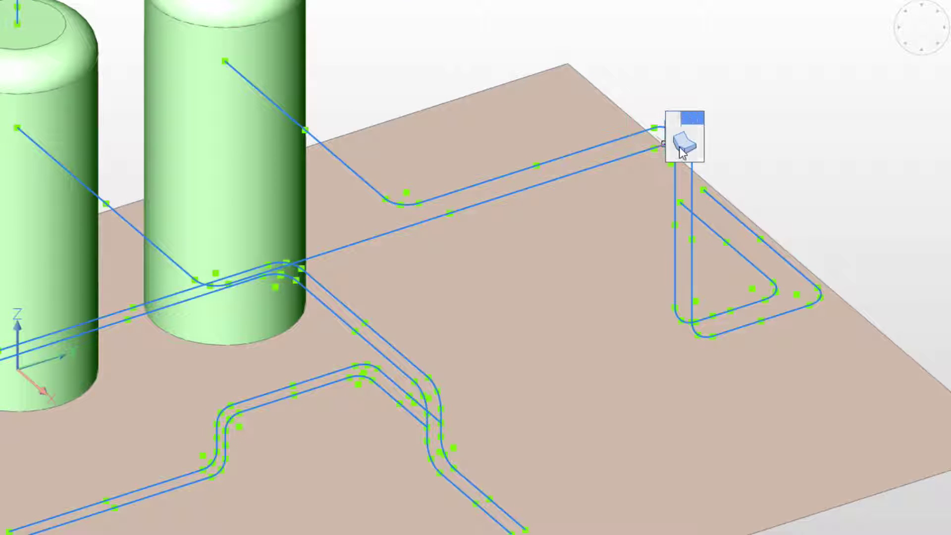
key(Return)
text(8)
key(Return)
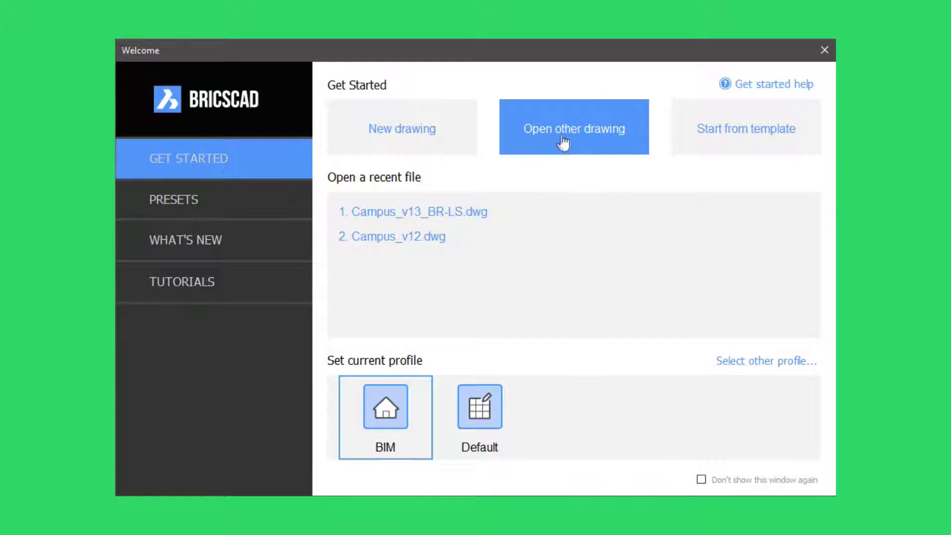
Step: Show the Welcome window's TUTORIALS section and scroll down the Bricsys TV video list
click(226, 278)
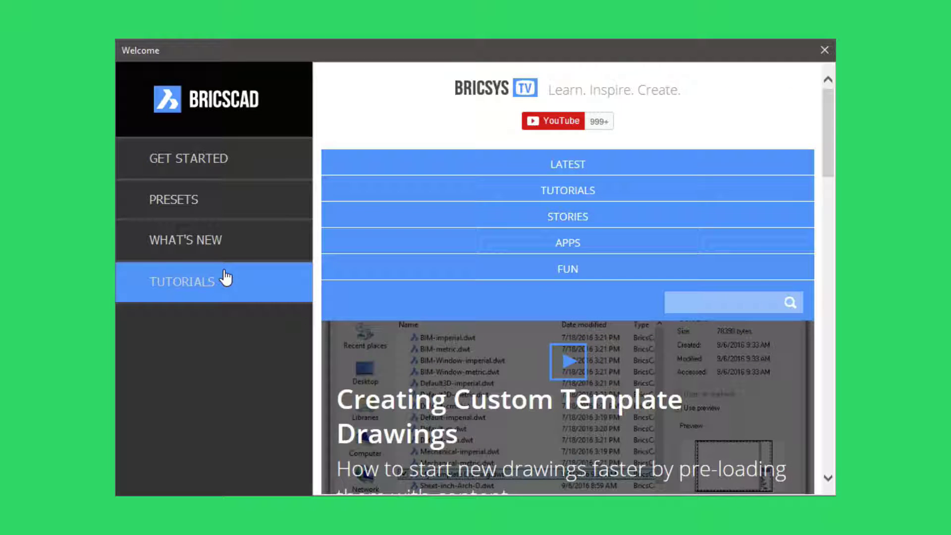
scroll(454, 281, down, 1)
scroll(454, 281, down, 3)
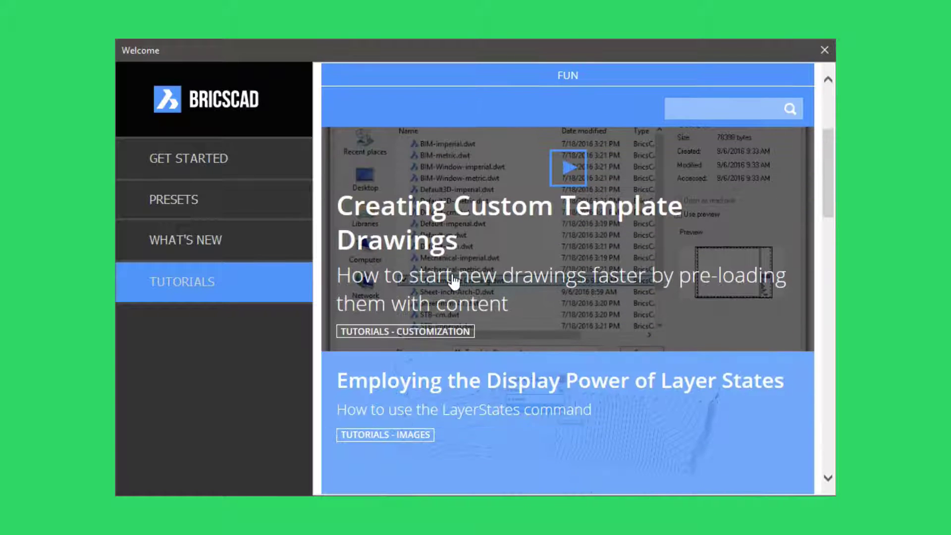
scroll(454, 281, down, 2)
scroll(452, 281, down, 1)
scroll(453, 280, down, 2)
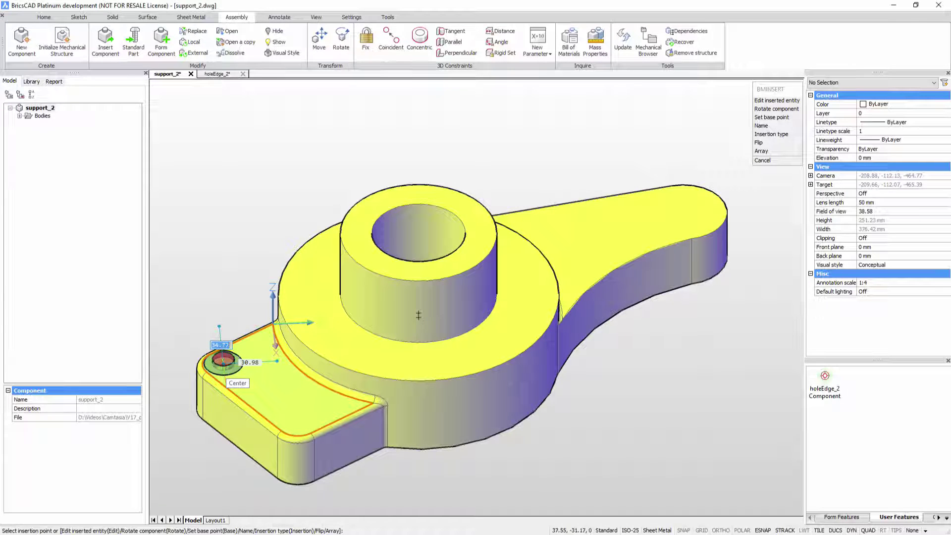
Step: Place holeEdge holes at the bracket's three outer ends and array eight ribs around the boss
click(223, 360)
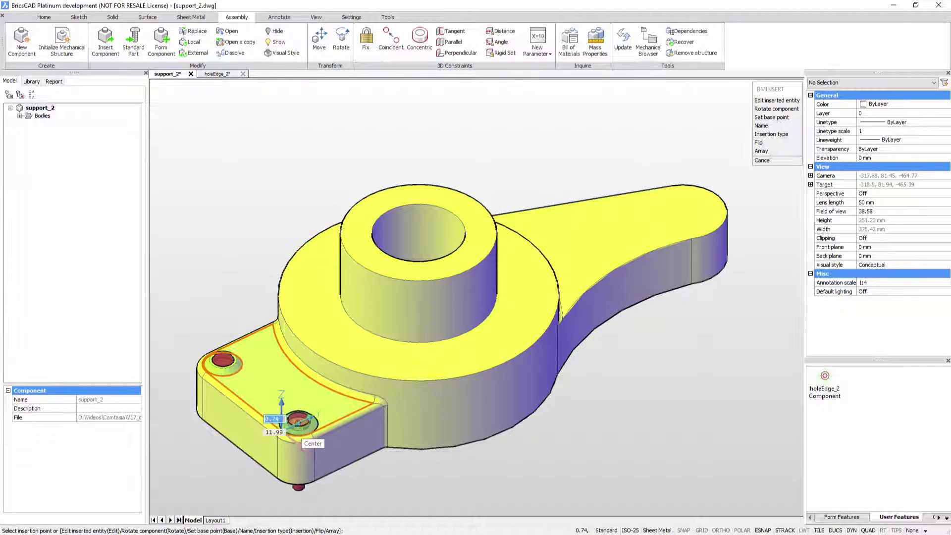
click(297, 420)
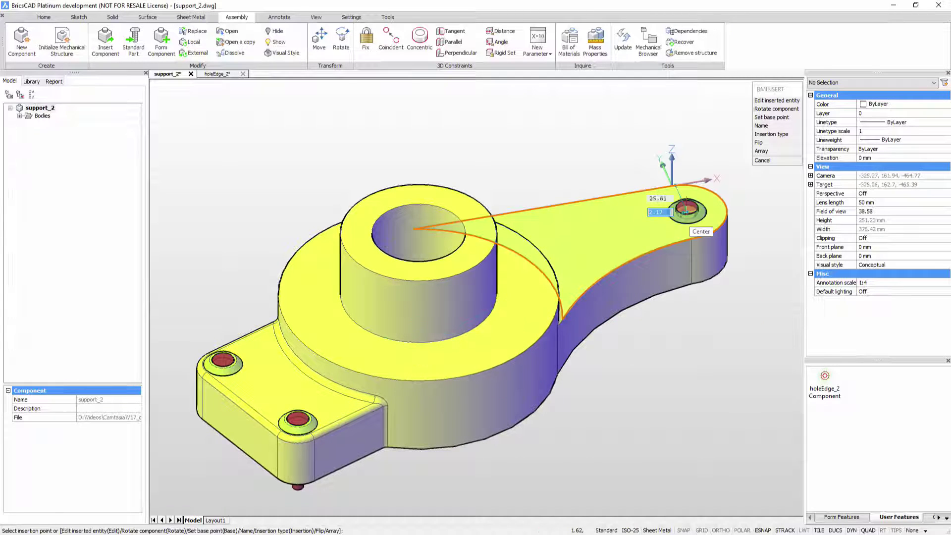
click(684, 208)
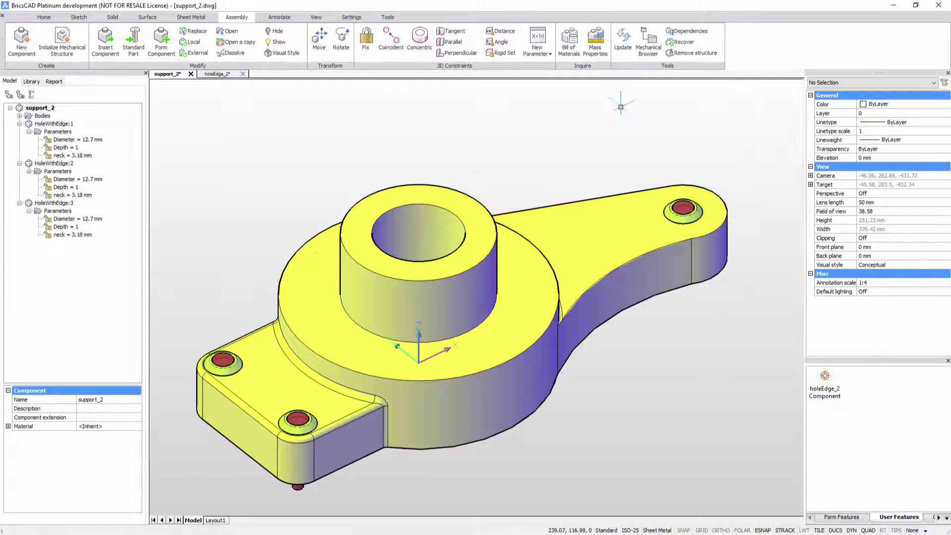
click(455, 214)
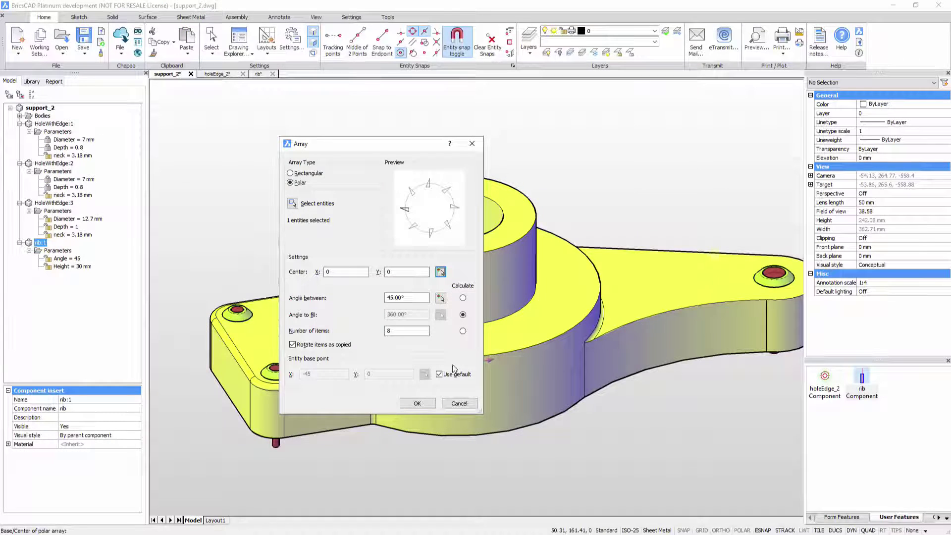
click(417, 404)
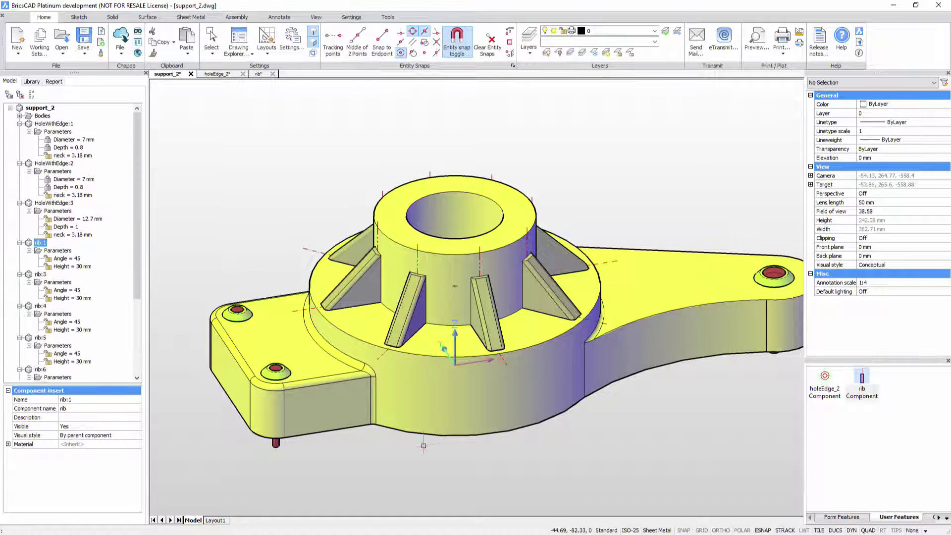
Step: Check the layer list without changing layer, then orbit to view the part from below
click(652, 32)
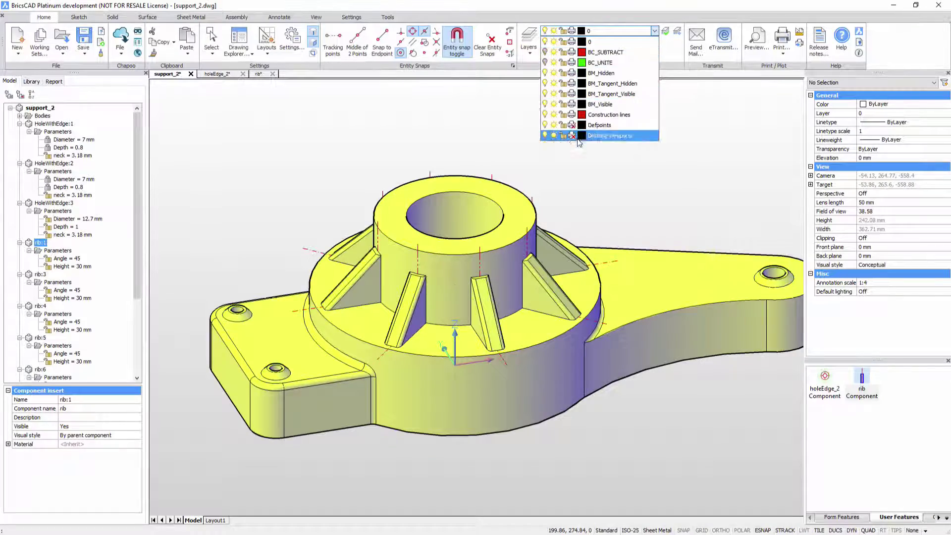
click(598, 166)
shift+middle_drag(599, 166, 570, 124)
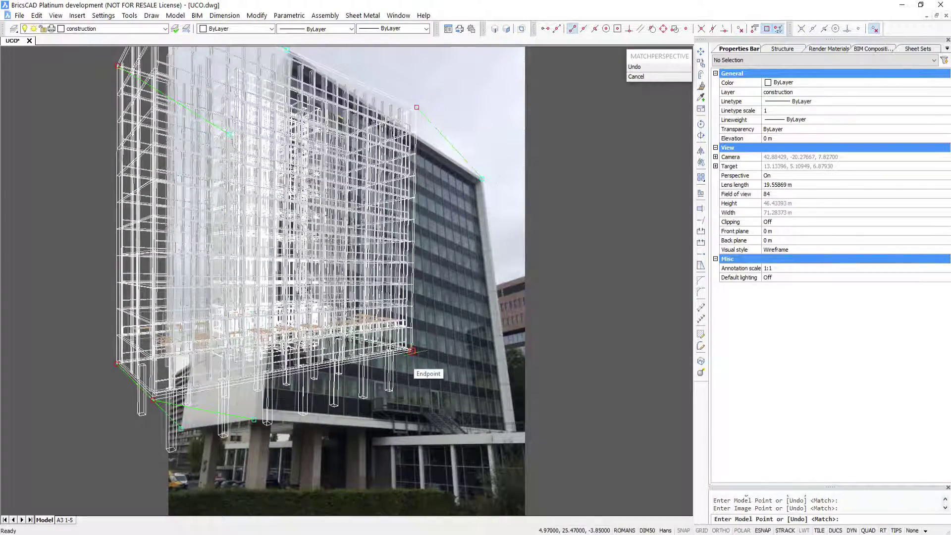
Step: Finish matching the UCO model to the photo and set its visual style to Modeling
click(514, 435)
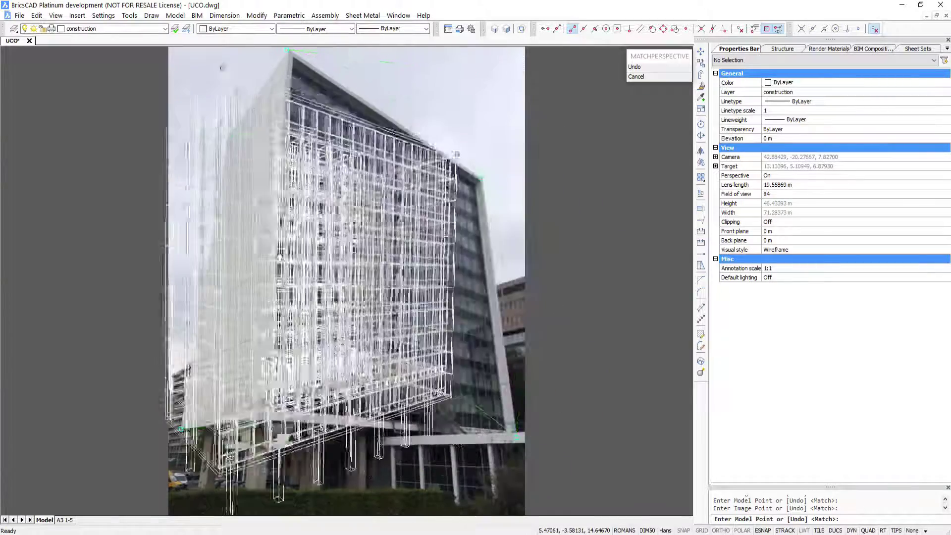
key(Return)
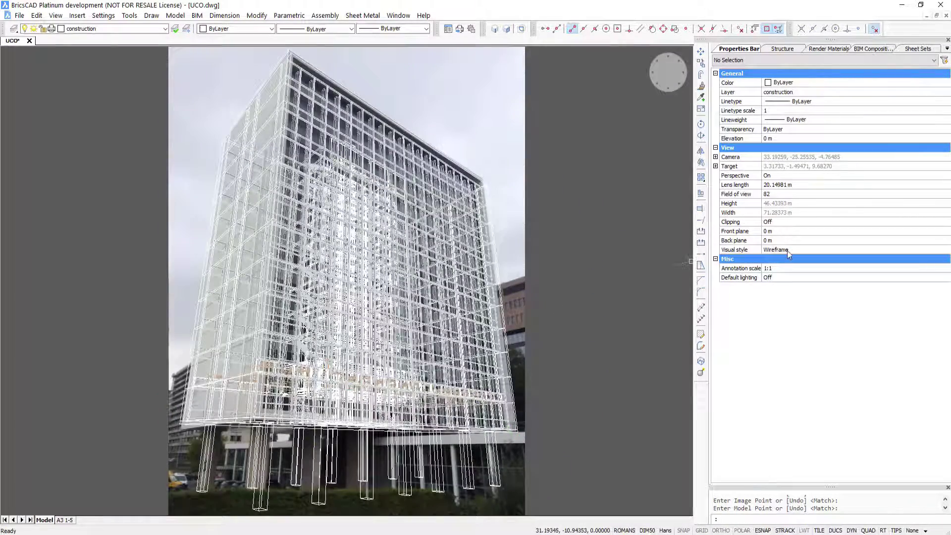
click(787, 251)
click(824, 286)
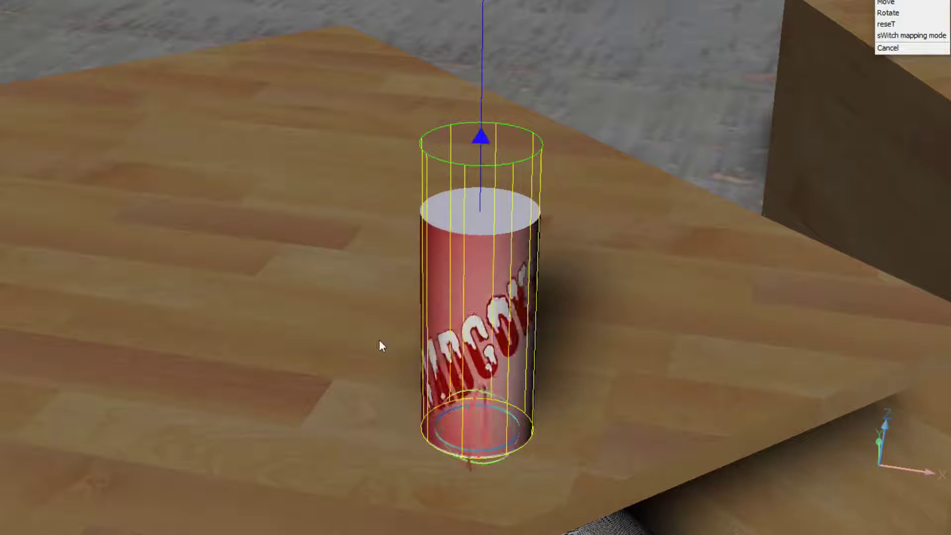
Step: Rotate the can's label mapping, shrink its box mapping, and rotate the football pattern
drag(509, 326, 376, 345)
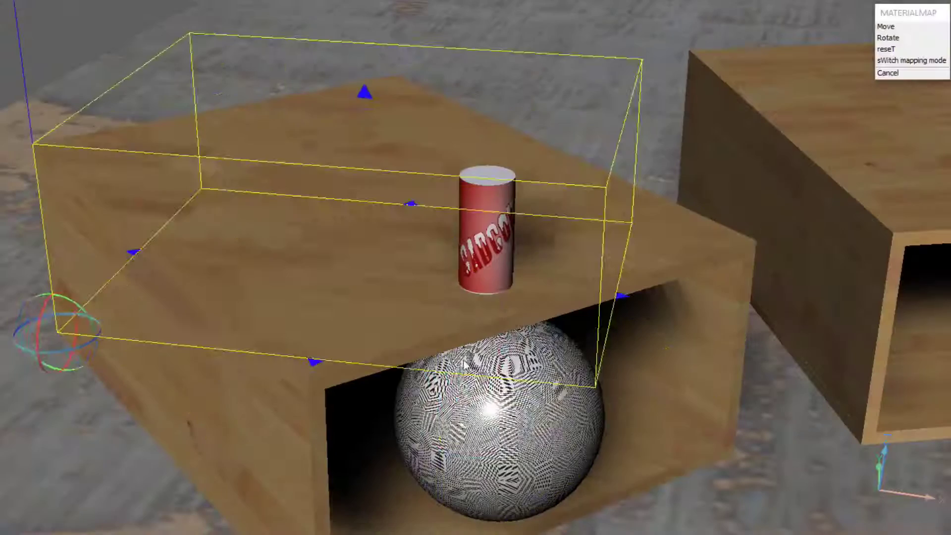
mouse_move(615, 297)
mouse_down()
mouse_move(581, 284)
mouse_move(660, 176)
mouse_up()
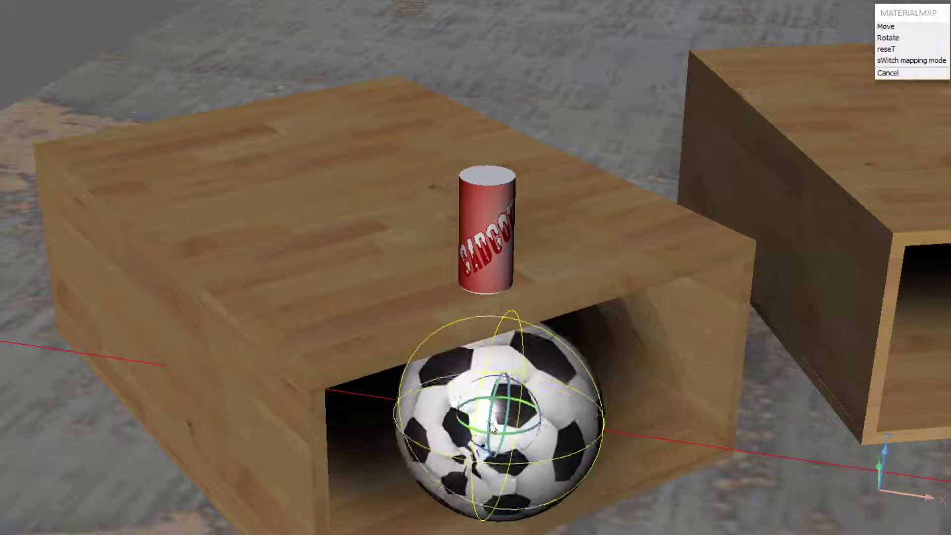
drag(499, 471, 632, 471)
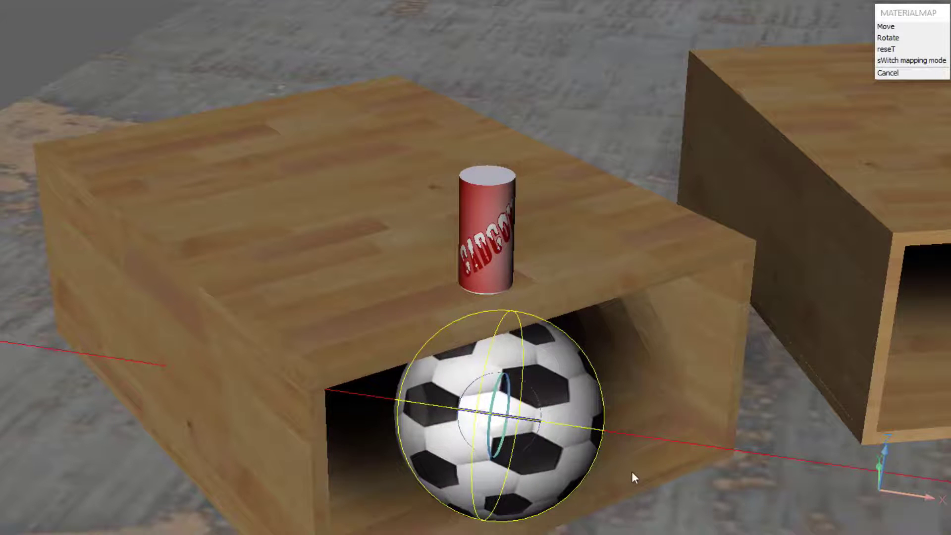